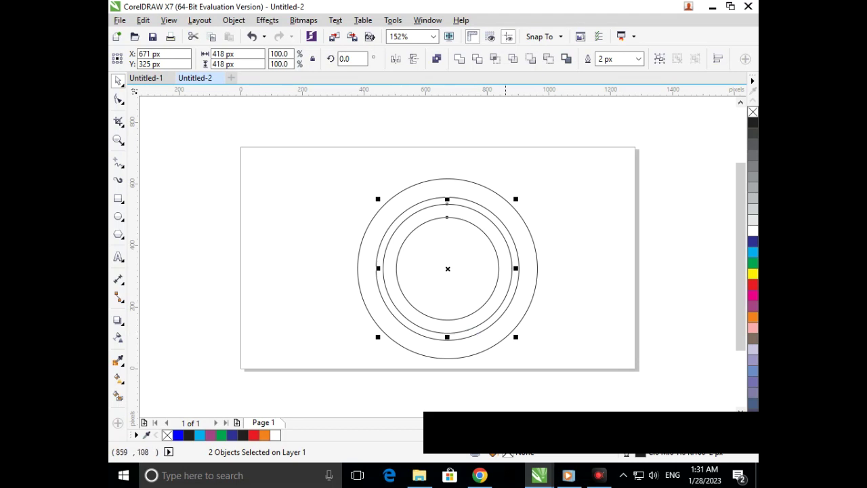
Step: Scale the two inner circles down together around their shared centre to an overall size of 377 px
drag(515, 336, 509, 335)
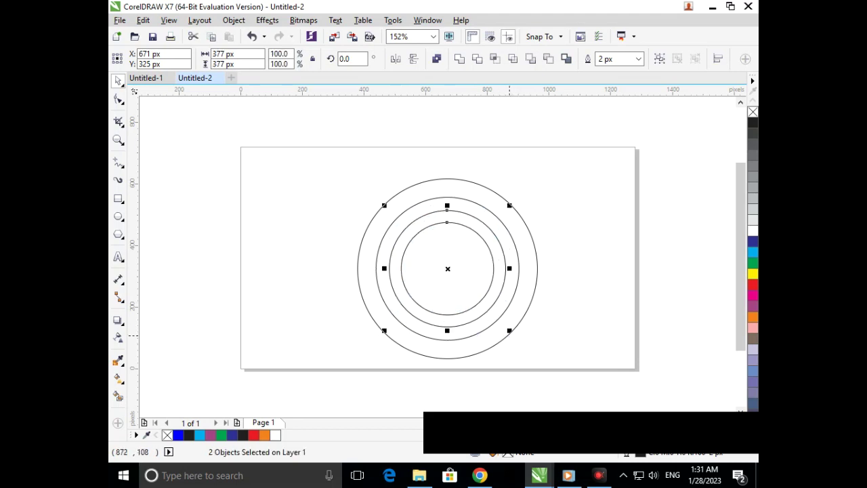
click(189, 300)
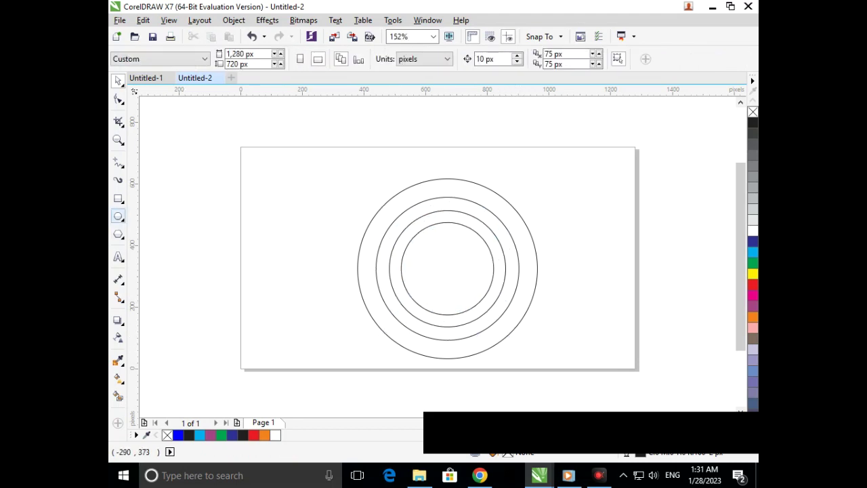
Step: Draw a vertical 2-Point Line about 797 px long along the left edge of the second-largest circle
click(119, 163)
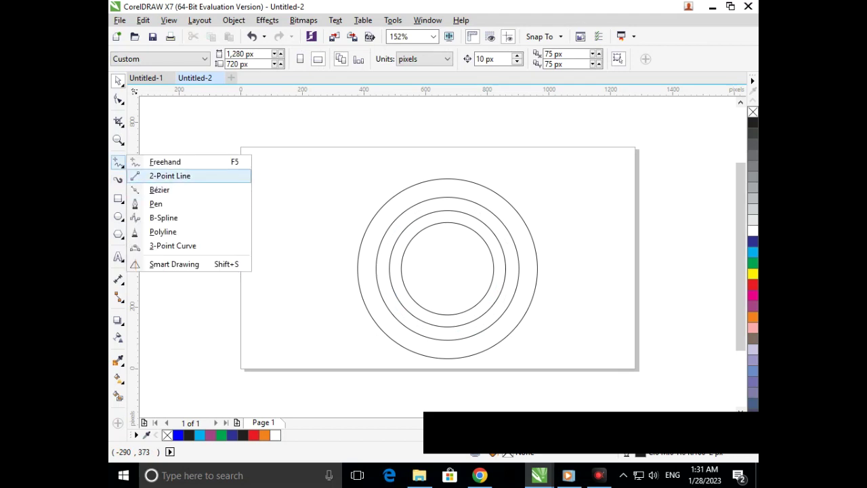
click(169, 175)
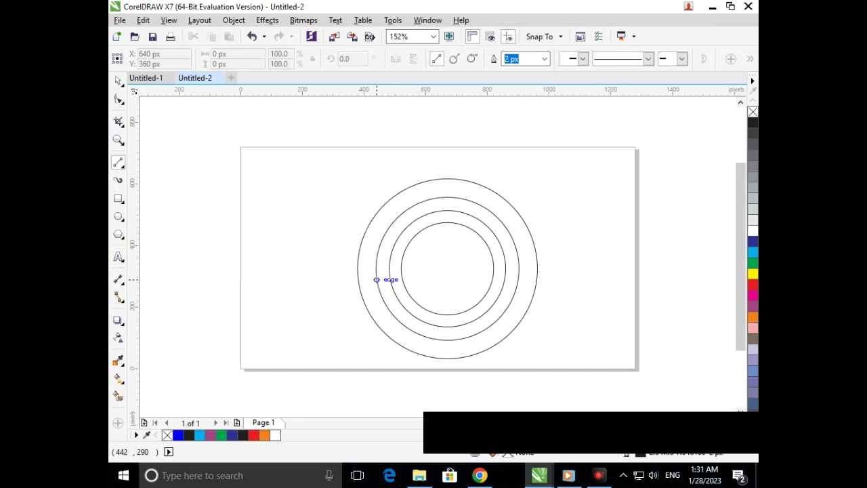
drag(376, 277, 377, 151)
drag(376, 283, 377, 396)
click(118, 80)
click(205, 242)
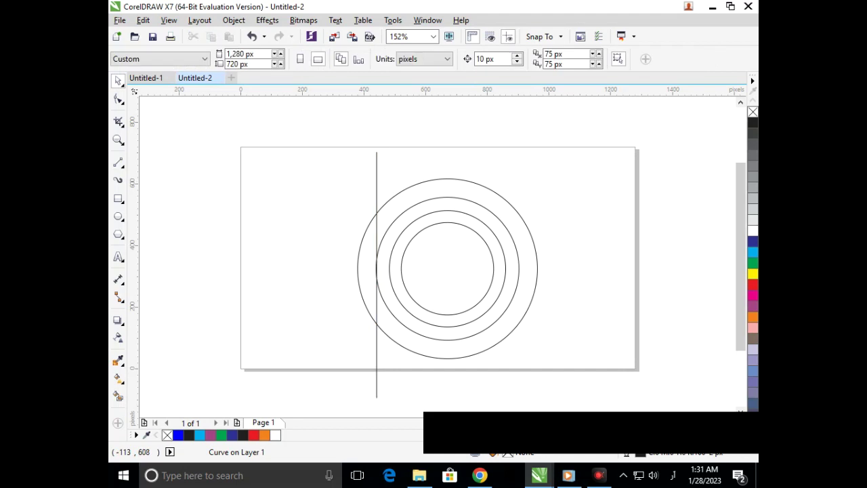
Step: Move the vertical line exactly onto the second circle's left edge at X 439 px
scroll(356, 279, up, 5)
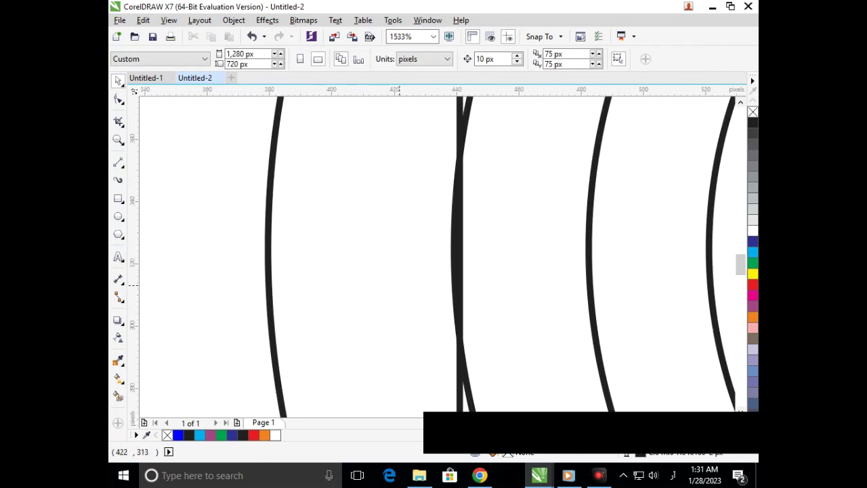
click(458, 276)
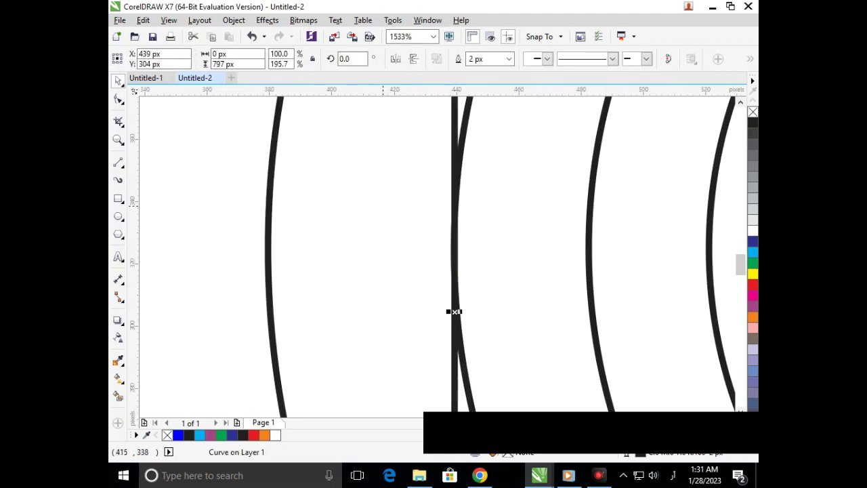
Step: Copy the vertical line onto the left edges of the two inner circles at X 482 and 521 px, and add another copy at X 569 px
scroll(455, 277, down, 5)
drag(381, 273, 403, 262)
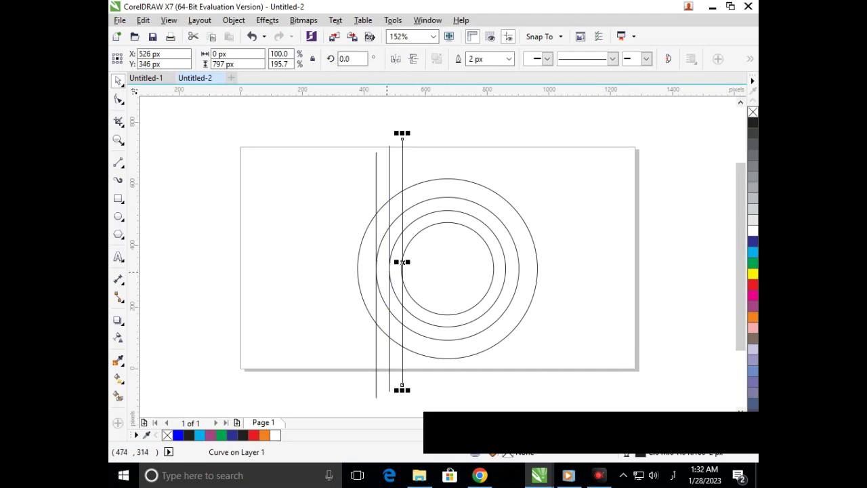
scroll(402, 262, up, 3)
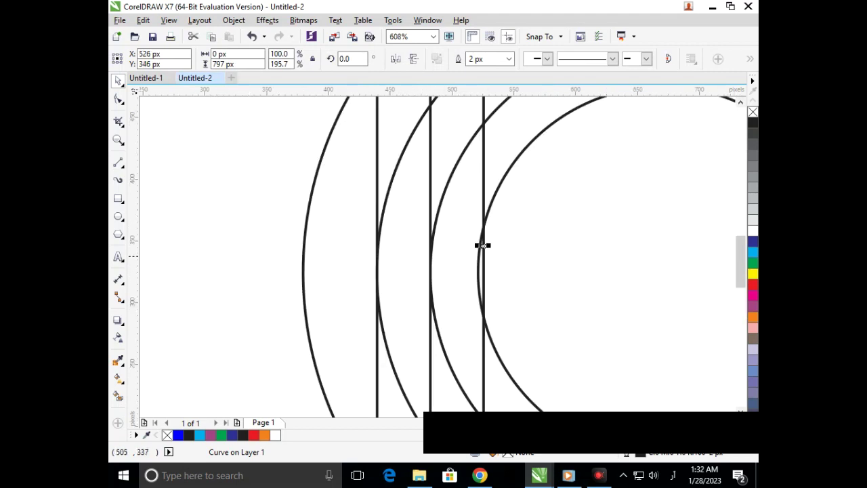
drag(483, 246, 478, 259)
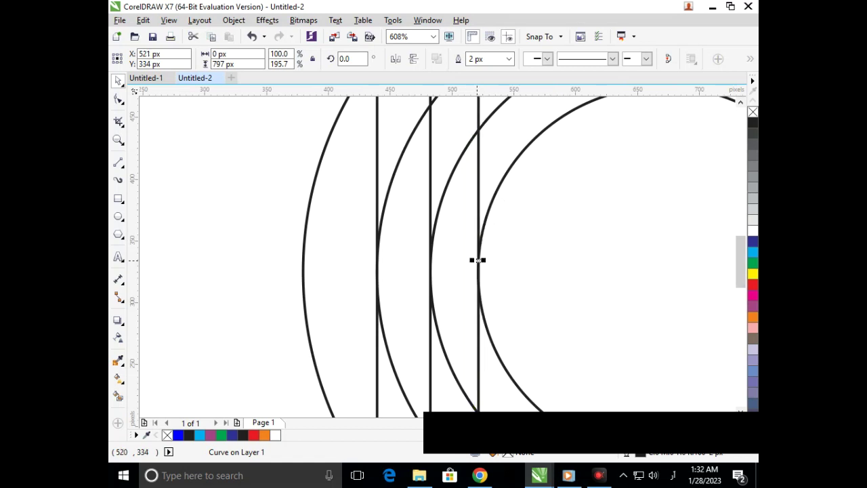
scroll(477, 259, up, 3)
drag(612, 222, 423, 263)
scroll(423, 263, down, 3)
scroll(429, 269, down, 2)
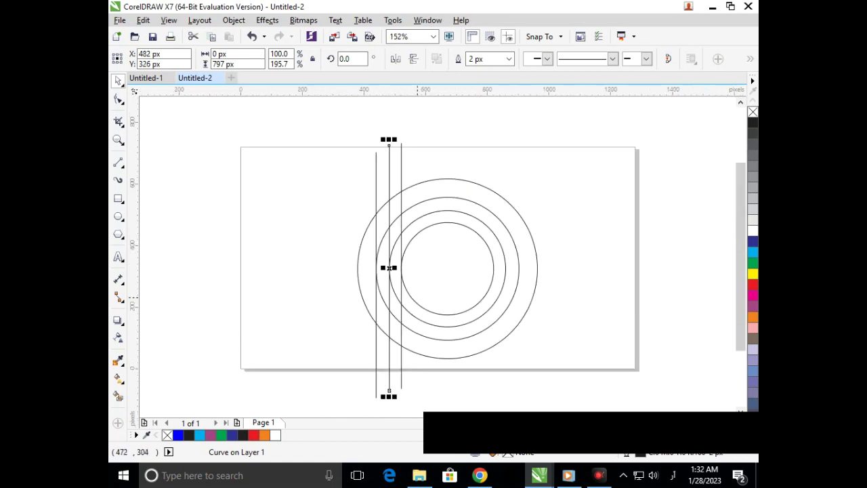
drag(388, 268, 415, 269)
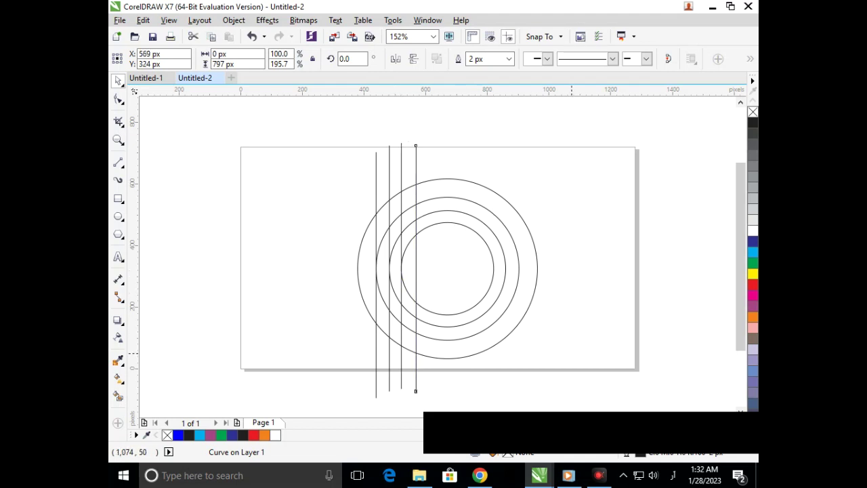
key(Escape)
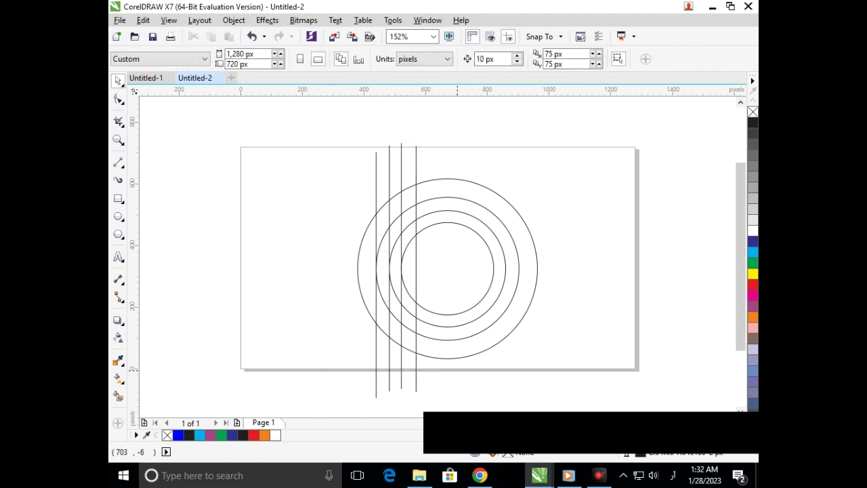
Step: Select all four vertical lines and place a copy rotated 90 degrees, with the horizontal lines centred across the circles
click(376, 274)
shift+click(389, 390)
shift+click(401, 387)
shift+click(416, 391)
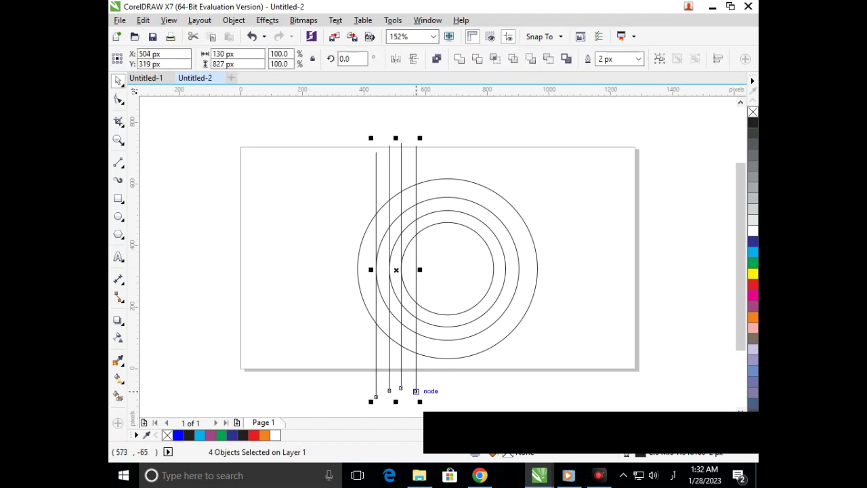
click(415, 391)
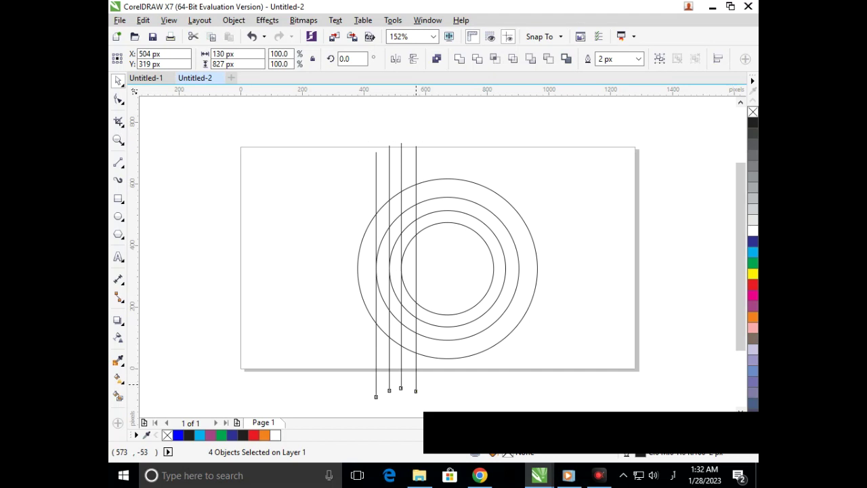
drag(420, 402, 549, 248)
click(521, 267)
drag(528, 270, 583, 269)
click(584, 330)
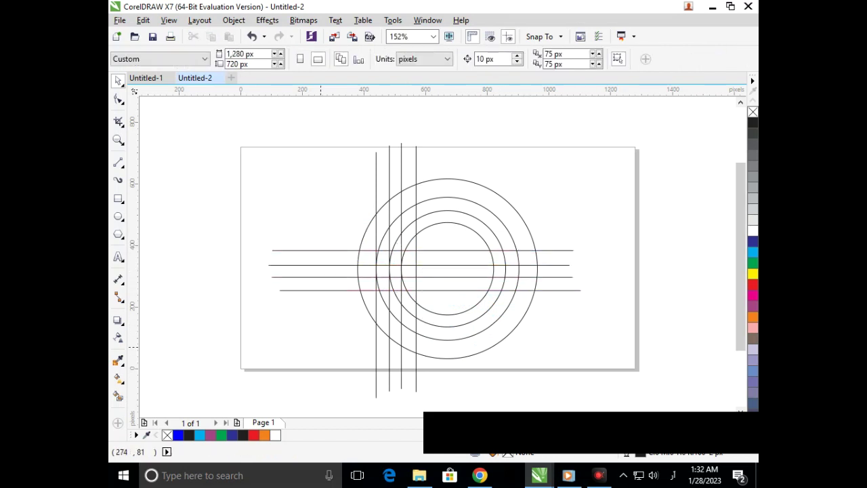
Step: Use Virtual Segment Delete to remove the four vertical lines' upper segments between the outer and second circles
click(118, 396)
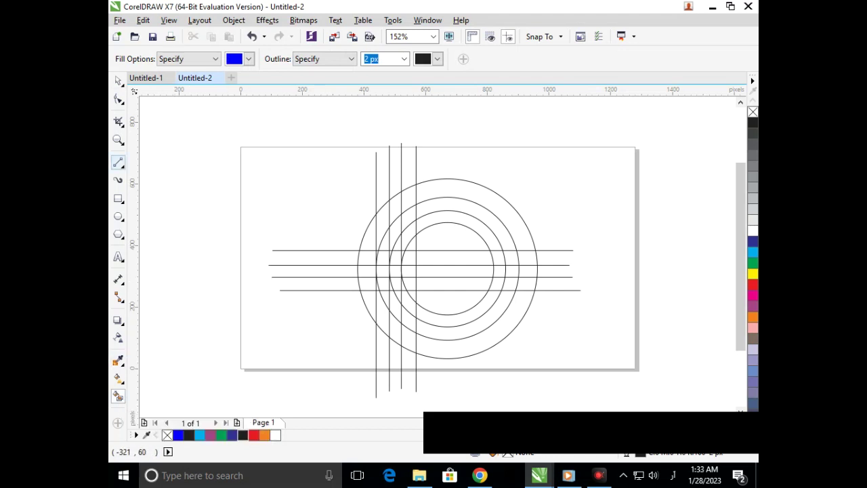
click(122, 124)
click(179, 150)
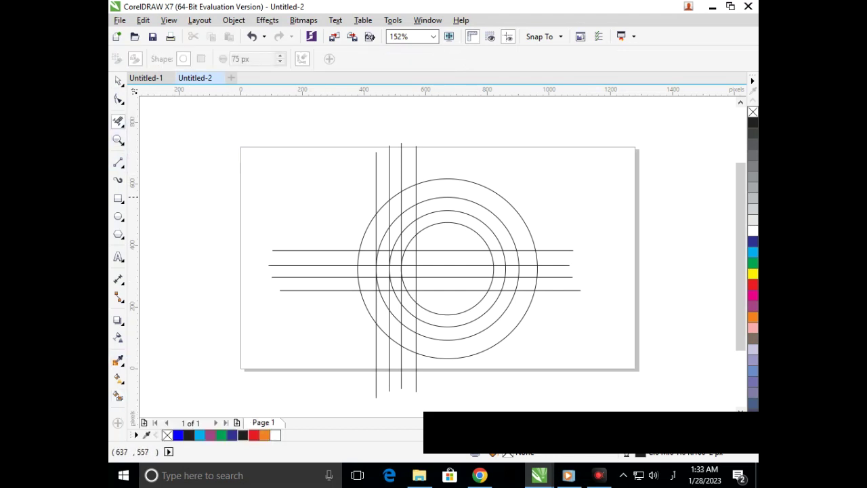
scroll(322, 174, up, 4)
click(599, 227)
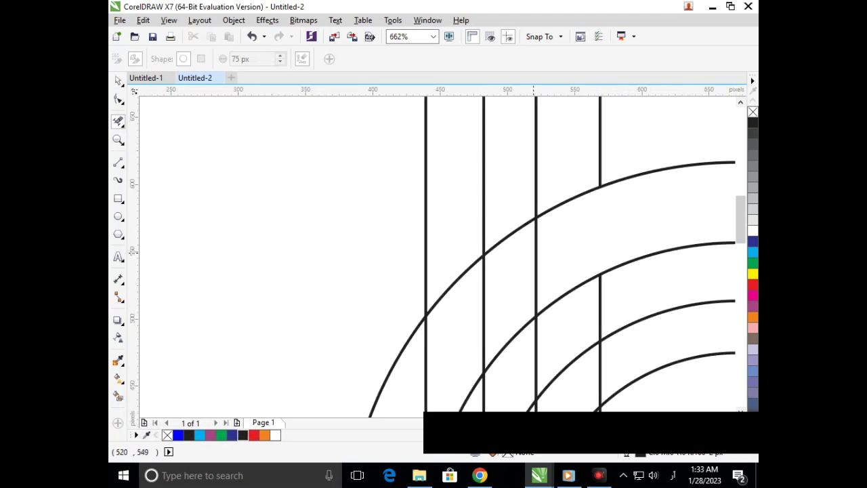
click(536, 264)
click(484, 286)
click(426, 372)
scroll(423, 320, down, 4)
Step: Delete the four horizontal line segments between the outer circle's left side and the leftmost vertical line
scroll(466, 182, up, 3)
click(466, 175)
click(465, 216)
click(466, 252)
click(460, 291)
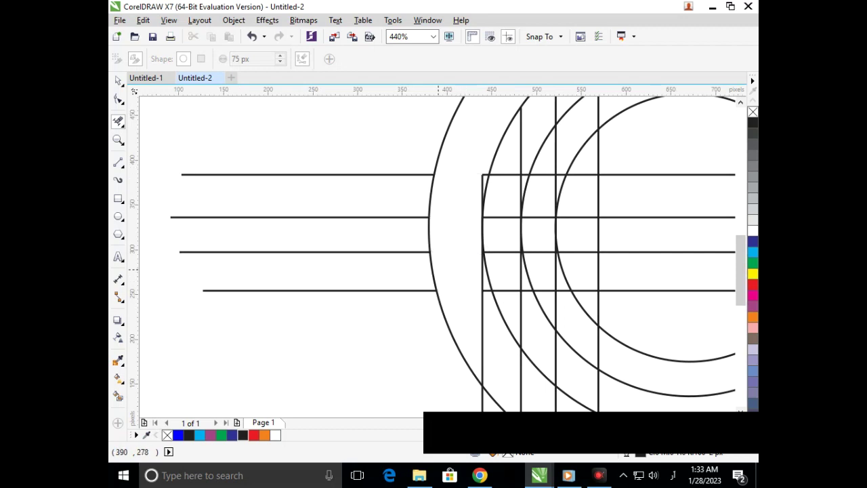
Step: Delete the short horizontal and vertical line stubs lying just outside the second circle's left edge
scroll(457, 292, up, 5)
click(649, 274)
click(624, 261)
mouse_move(362, 234)
mouse_down()
mouse_move(474, 289)
mouse_move(466, 292)
mouse_up()
scroll(463, 293, down, 6)
drag(449, 166, 512, 201)
click(437, 170)
click(417, 217)
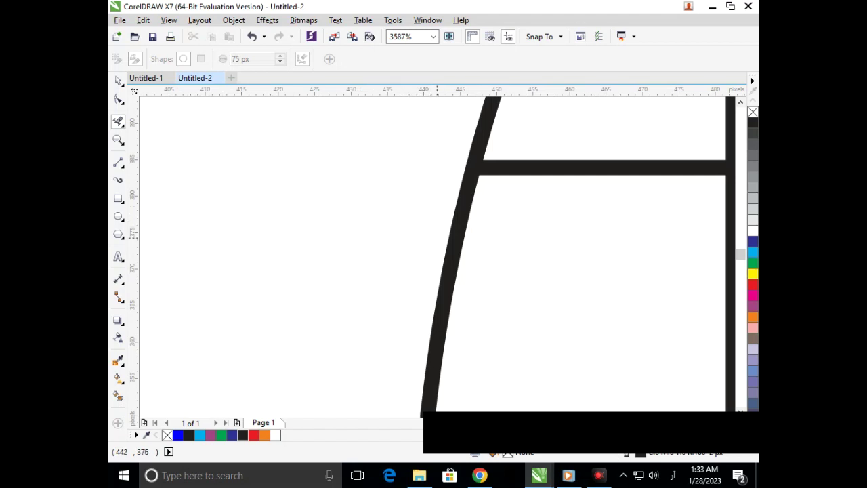
scroll(415, 218, down, 6)
scroll(447, 270, down, 3)
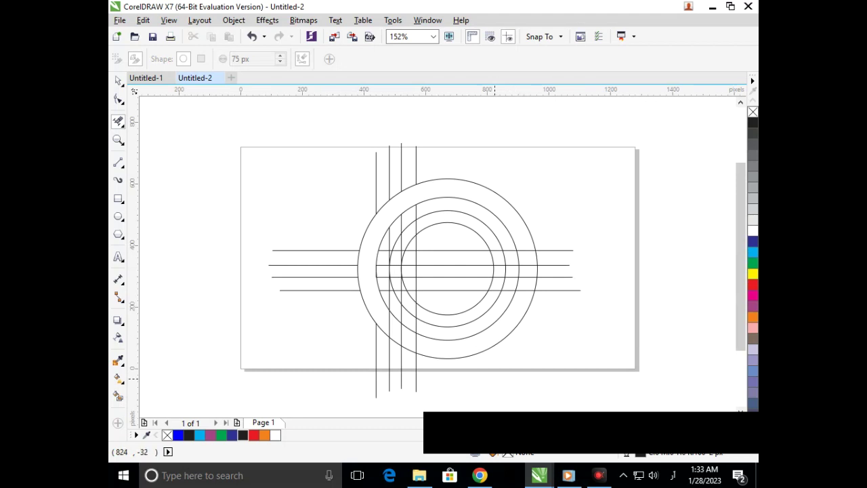
Step: Undo the last two segment deletions and select the leftmost vertical line to inspect its remaining parts
key(ctrl+z)
key(ctrl+z)
scroll(363, 279, up, 3)
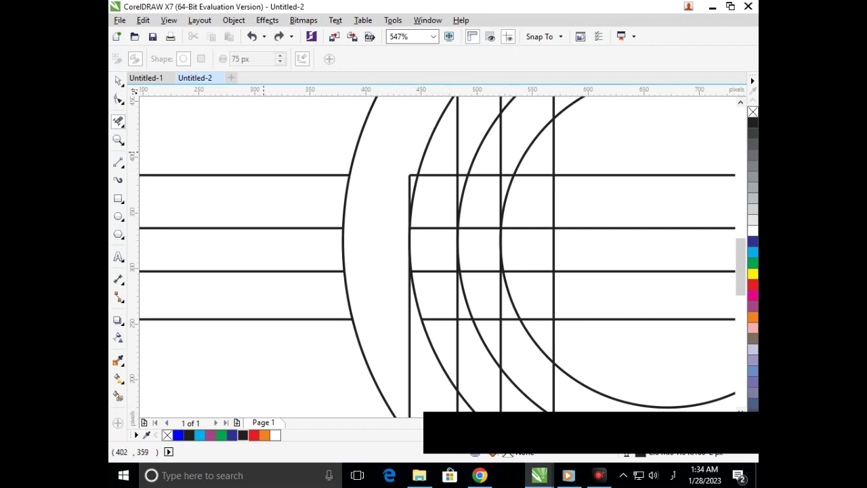
click(117, 80)
click(409, 263)
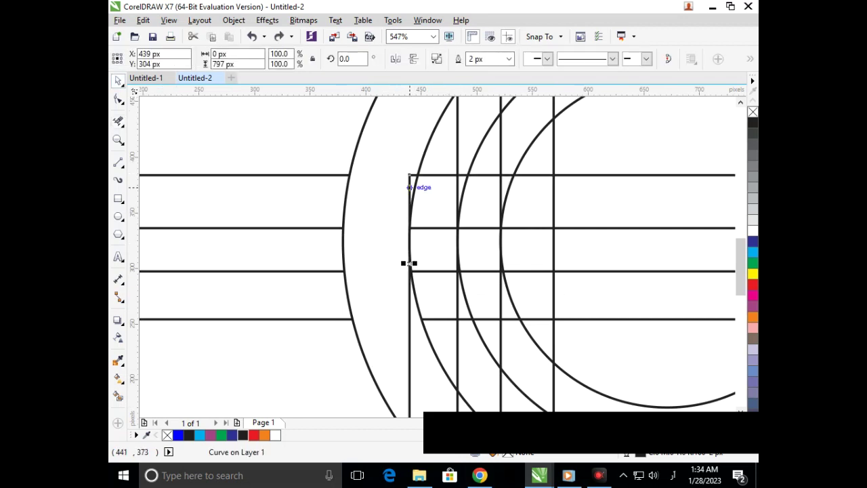
mouse_move(409, 263)
mouse_down()
mouse_move(420, 262)
mouse_move(409, 263)
mouse_up()
scroll(409, 263, down, 4)
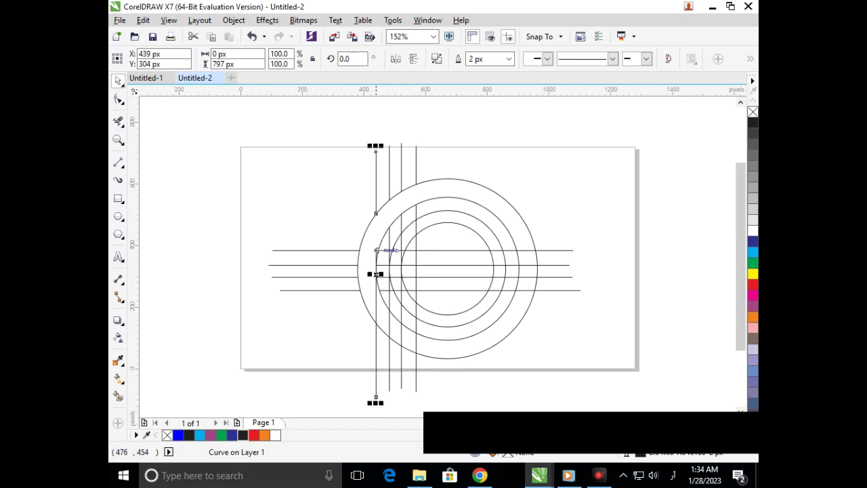
scroll(387, 248, up, 4)
scroll(371, 343, down, 3)
Step: Delete the arc and horizontal line segments between the two leftmost vertical lines in the lower-left part of the rings
click(118, 122)
drag(384, 262, 383, 349)
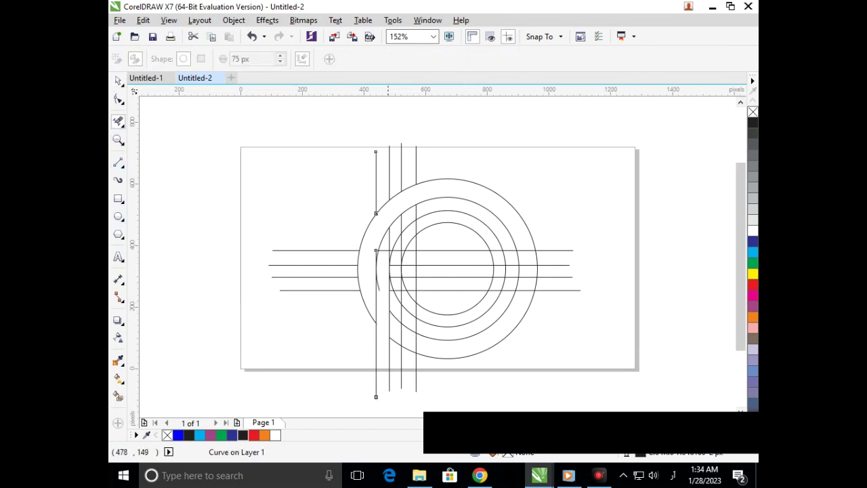
scroll(399, 311, up, 3)
scroll(303, 217, down, 3)
scroll(365, 245, up, 4)
Step: Delete the leftover stubs of the leftmost vertical line and the top horizontal line outside the second circle
click(384, 220)
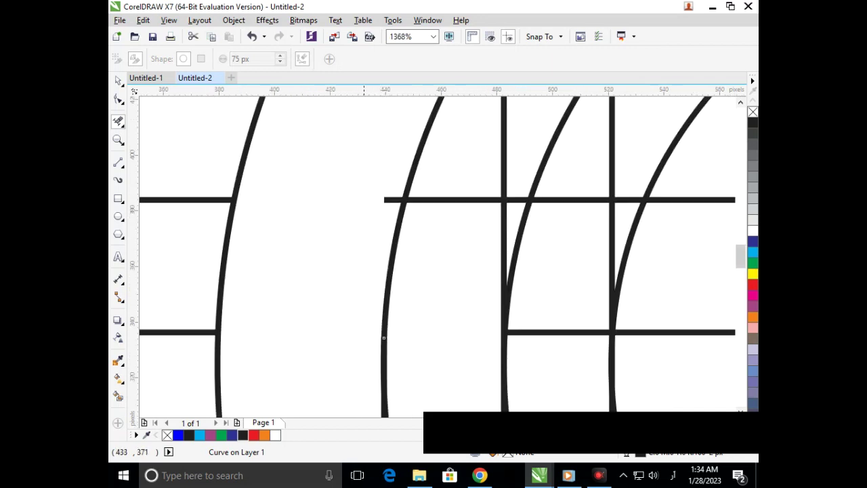
scroll(384, 220, down, 4)
scroll(388, 258, up, 2)
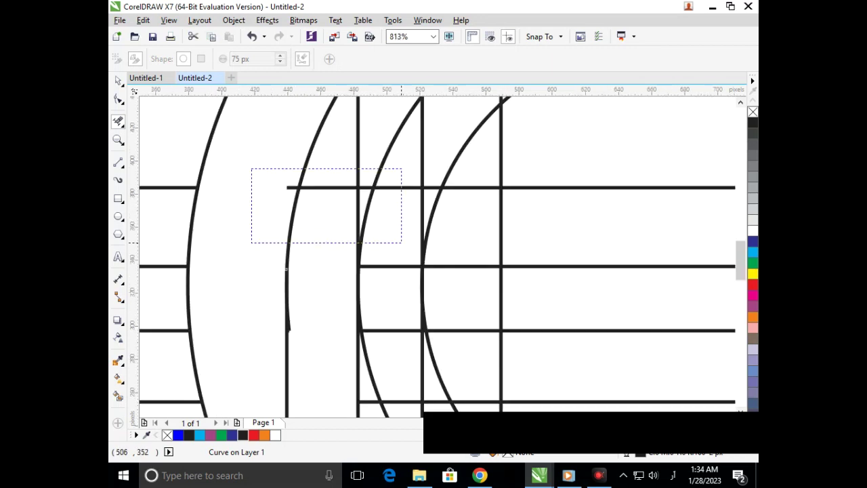
scroll(273, 212, up, 5)
scroll(273, 213, down, 7)
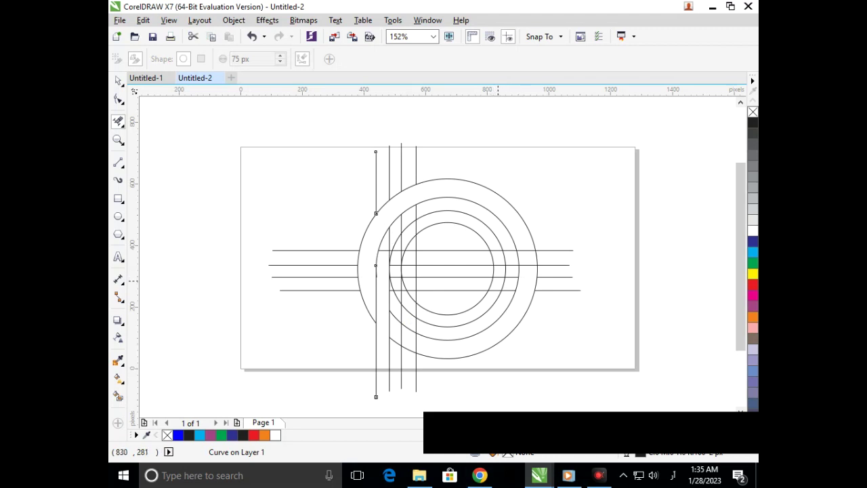
Step: Delete the horizontal line and arc segments on the right side of the second and third circles to open a gap in the ring
click(520, 281)
scroll(489, 254, up, 5)
click(494, 304)
click(460, 193)
drag(463, 257, 505, 284)
scroll(505, 284, down, 5)
scroll(510, 271, up, 3)
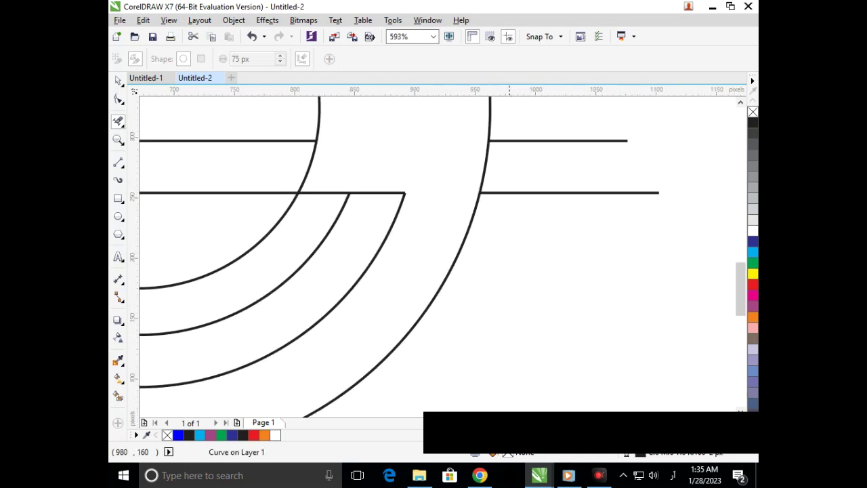
click(337, 193)
scroll(457, 273, down, 3)
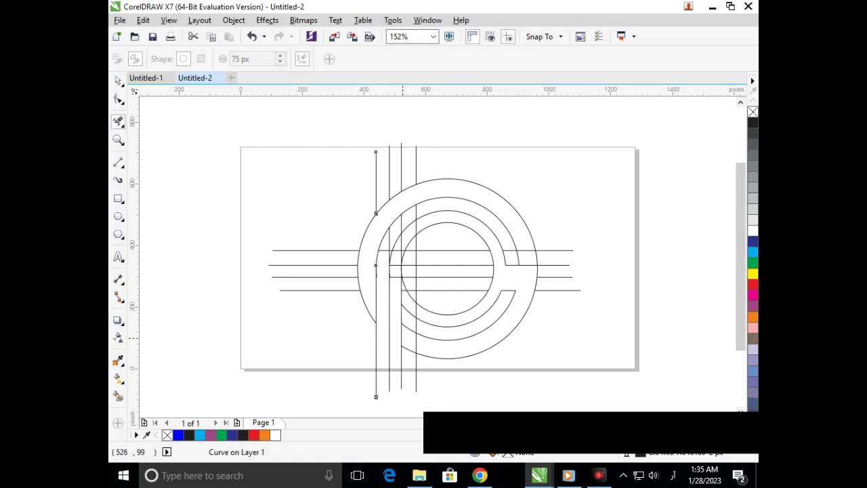
Step: Undo the last deletion and remove the vertical and horizontal segments between the two inner circles on their left side
key(ctrl+z)
scroll(408, 310, up, 5)
click(438, 309)
click(439, 244)
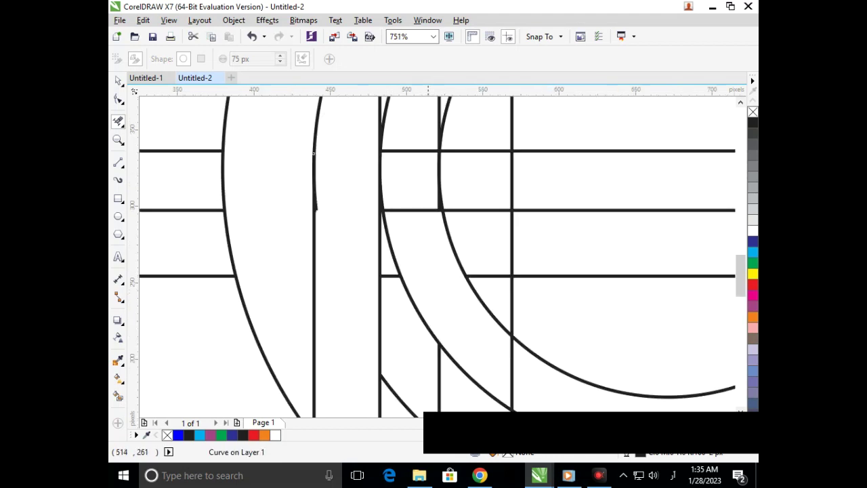
click(410, 210)
click(402, 150)
scroll(391, 285, down, 5)
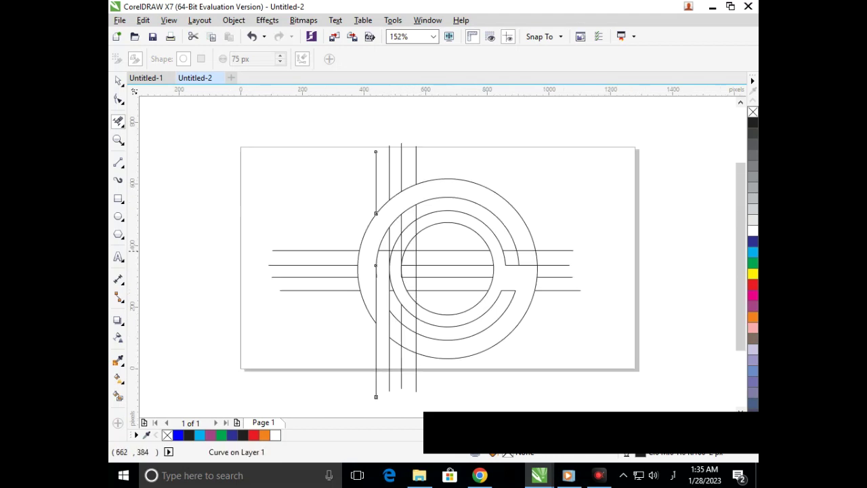
Step: Delete the top horizontal line's segments inside the third circle
scroll(399, 256, up, 5)
drag(395, 272, 385, 256)
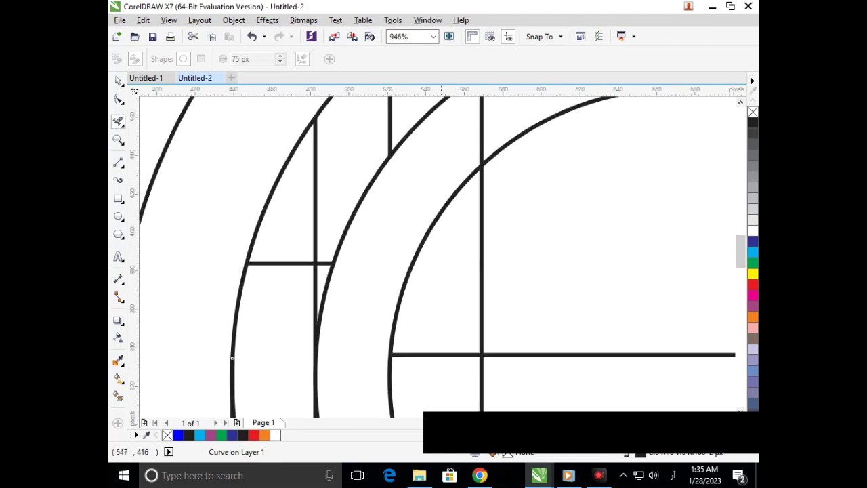
scroll(457, 214, down, 4)
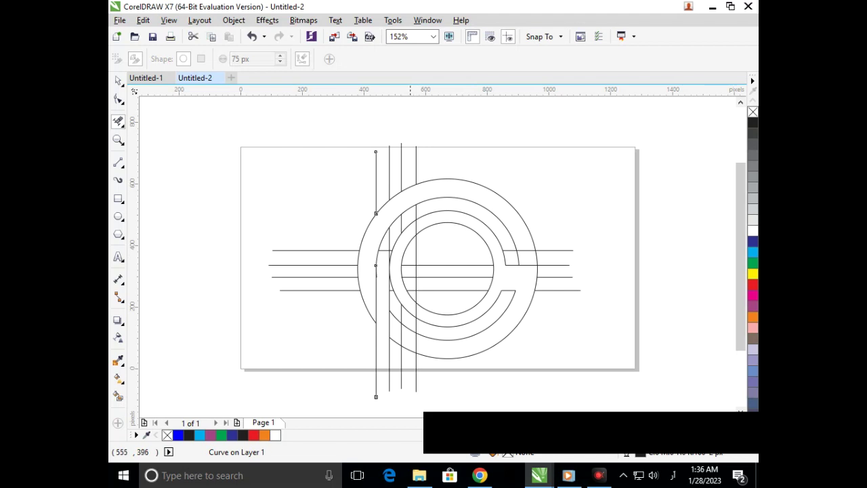
Step: Delete the rightmost vertical line's segment between the two innermost circles in the upper part of the ring
scroll(395, 217, up, 5)
drag(429, 249, 466, 260)
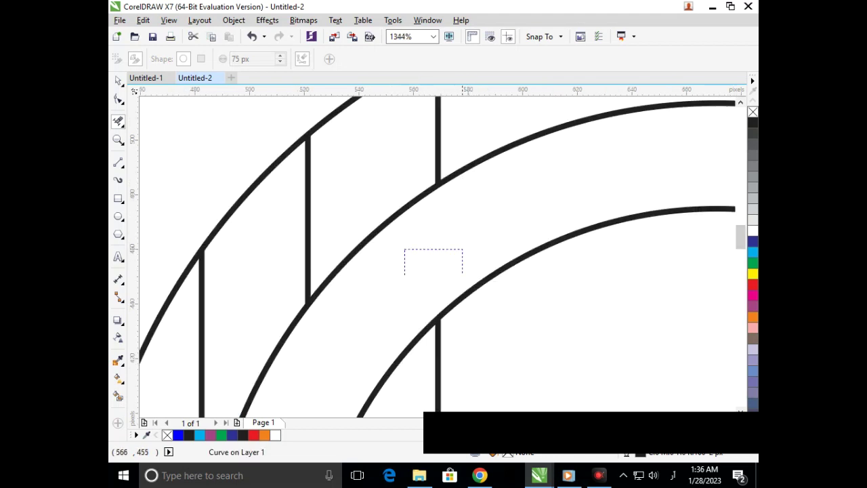
key(F3)
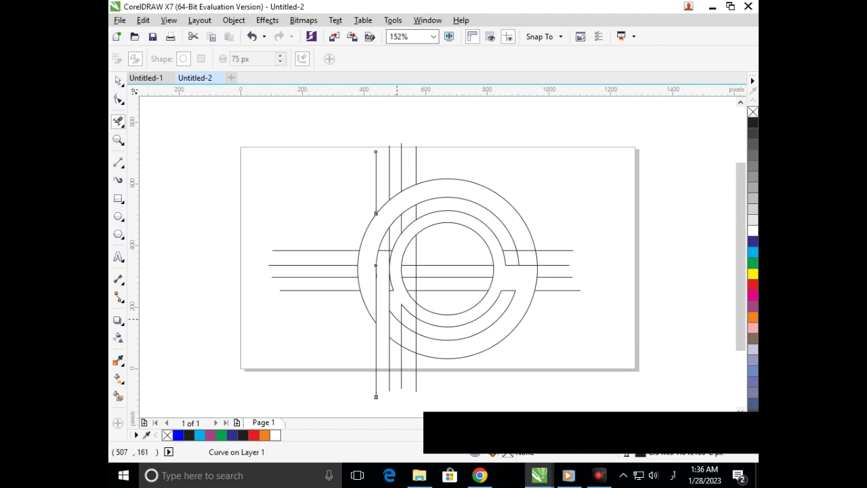
Step: Trim the outer and second circles' arcs between the second and third vertical lines, and the third circle's leftover piece beside the stem
key(F2)
drag(386, 275, 425, 315)
drag(330, 203, 348, 235)
drag(295, 138, 343, 186)
key(F3)
key(F3)
key(F2)
drag(361, 286, 436, 359)
drag(426, 212, 428, 257)
drag(423, 312, 426, 374)
key(F3)
key(F2)
drag(386, 281, 466, 341)
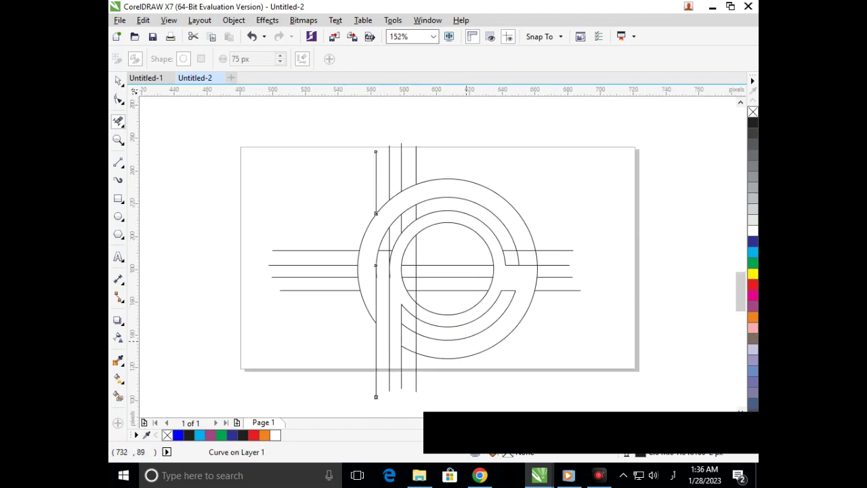
click(385, 256)
key(F3)
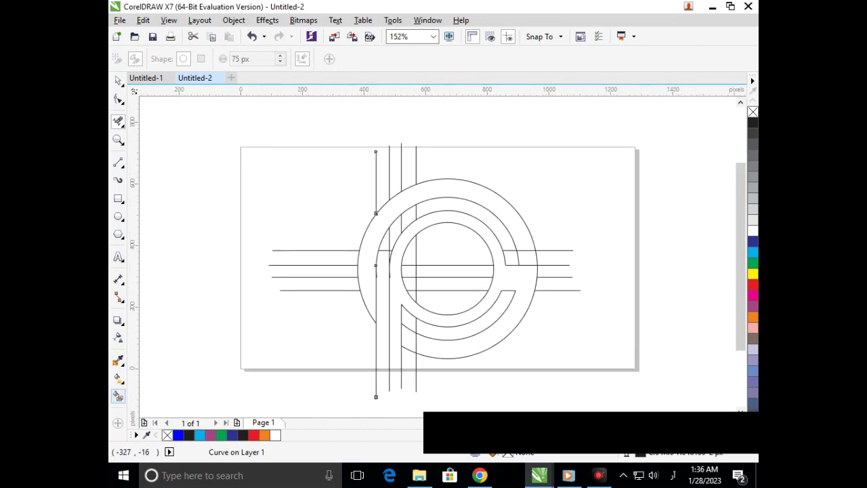
click(118, 396)
click(451, 352)
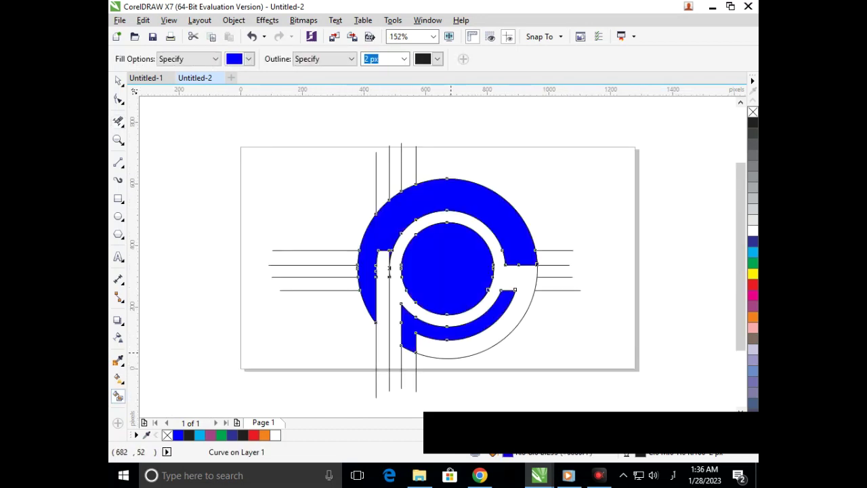
key(ctrl+z)
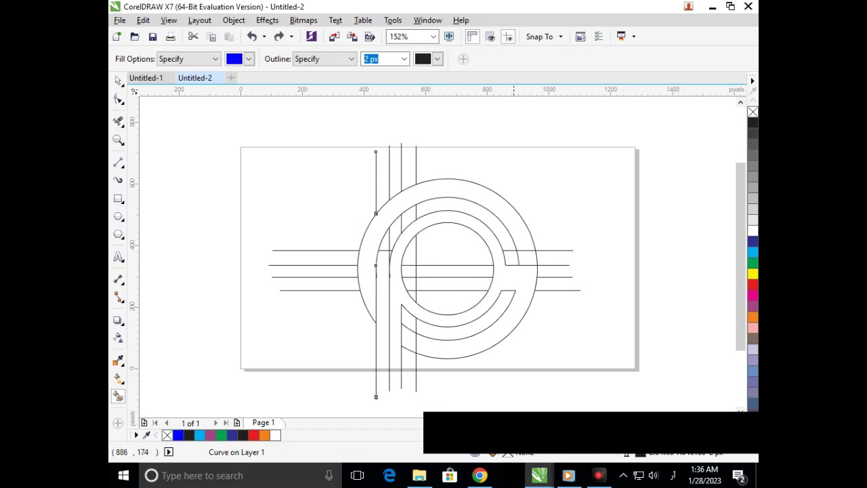
key(ctrl+shift+z)
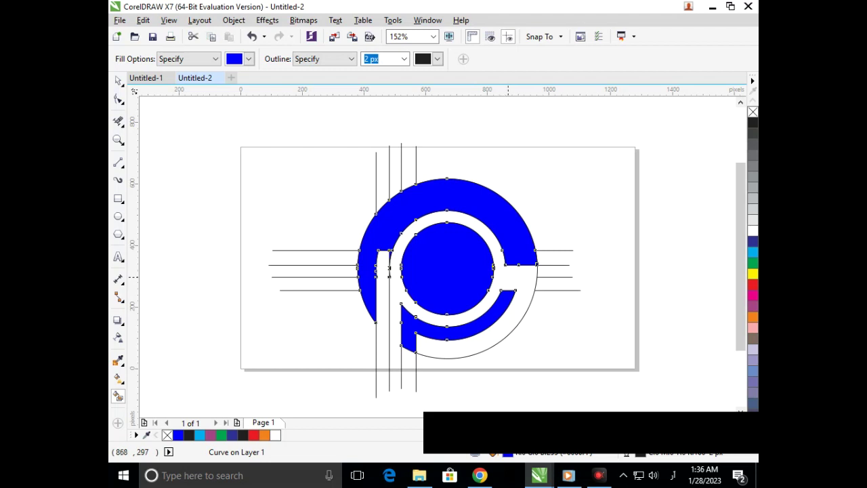
key(ctrl+z)
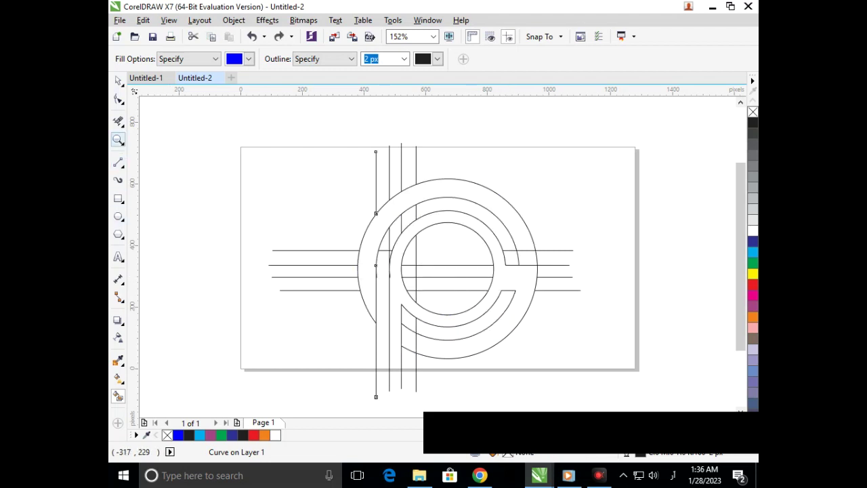
Step: Draw a horizontal Pen line about 216 px long across the lower ends of the four vertical lines, undoing the slanted first attempt
click(120, 165)
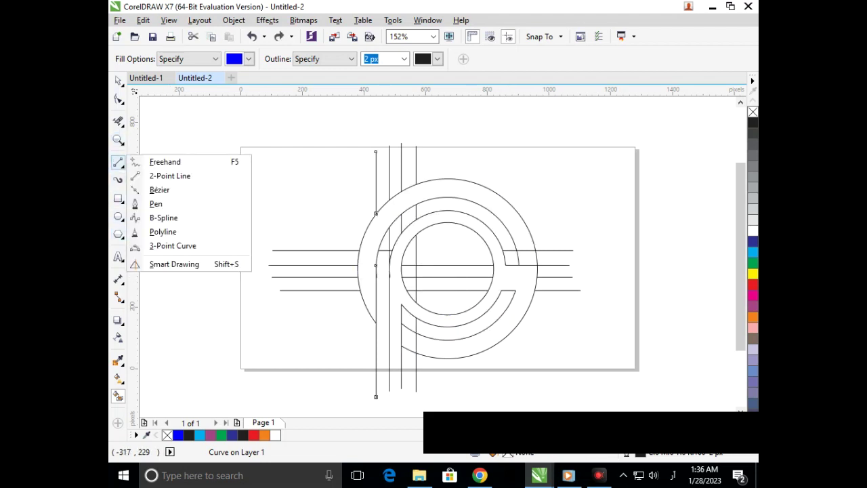
click(155, 204)
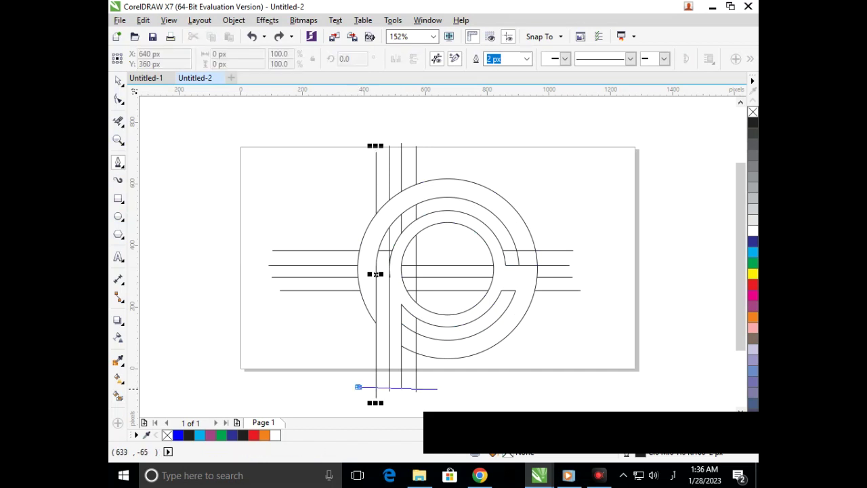
double_click(441, 386)
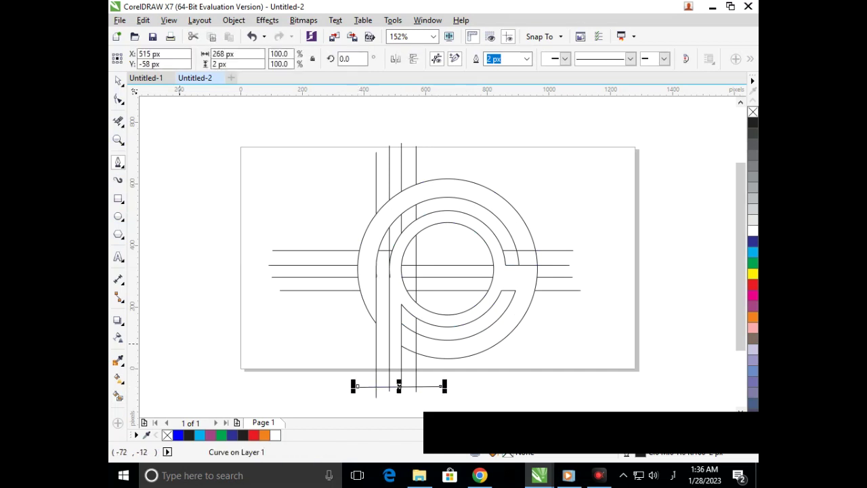
key(ctrl+z)
click(363, 380)
double_click(430, 383)
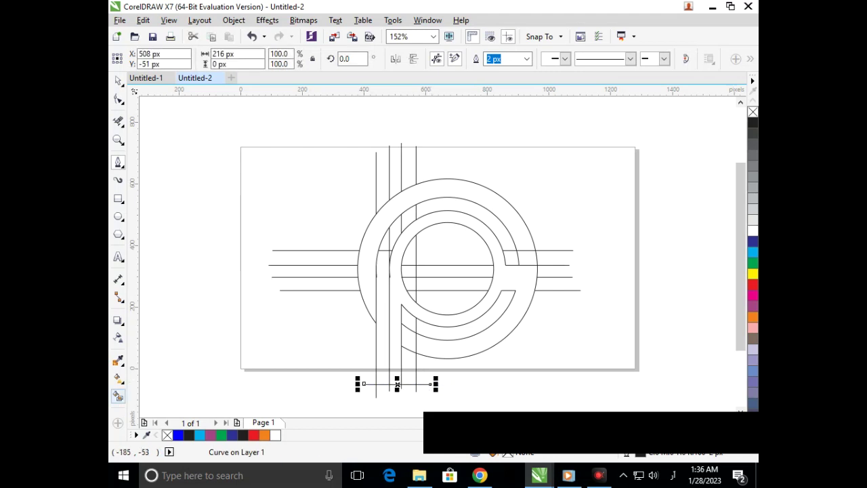
Step: Smart Fill the P-shaped stem and inner ring area, and the outer ring band, with blue
click(118, 395)
click(397, 354)
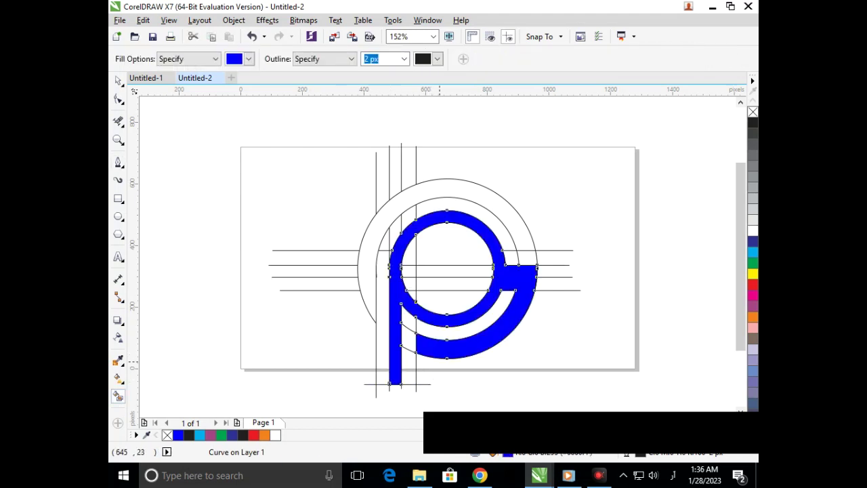
click(370, 281)
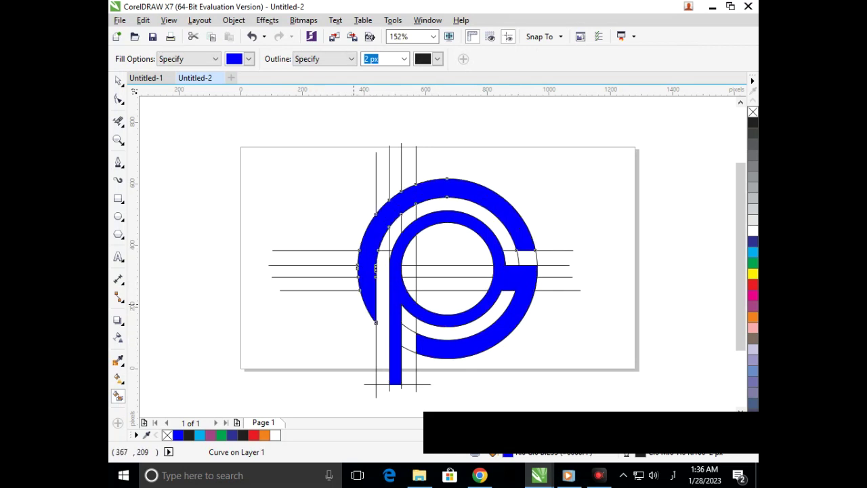
Step: Delete the lowest horizontal construction line crossing the circles and select the one above it
key(space)
click(354, 304)
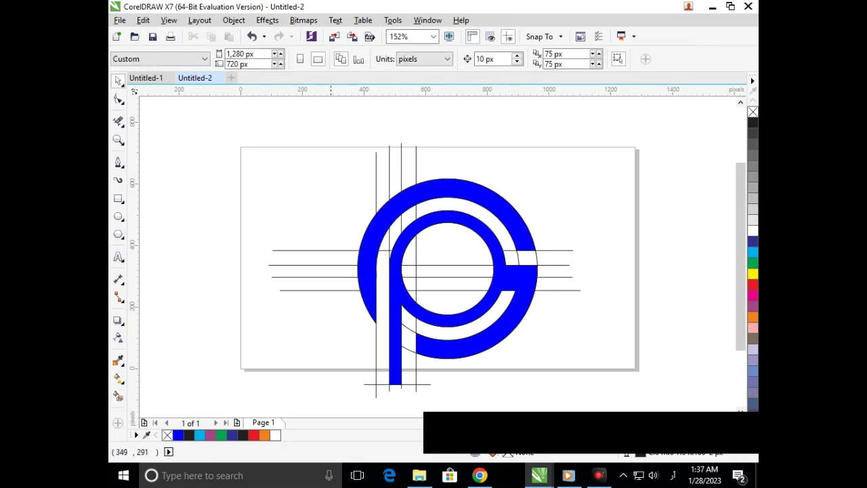
drag(314, 290, 314, 278)
click(314, 276)
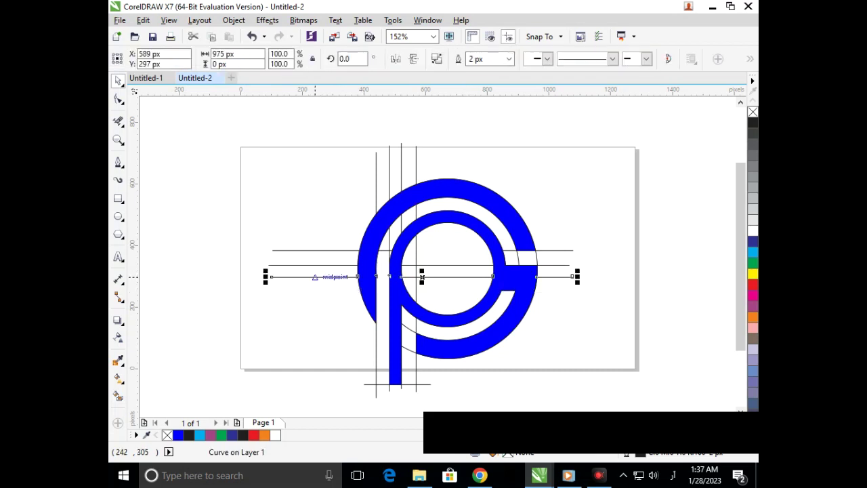
scroll(393, 254, down, 1)
drag(277, 147, 574, 386)
click(143, 20)
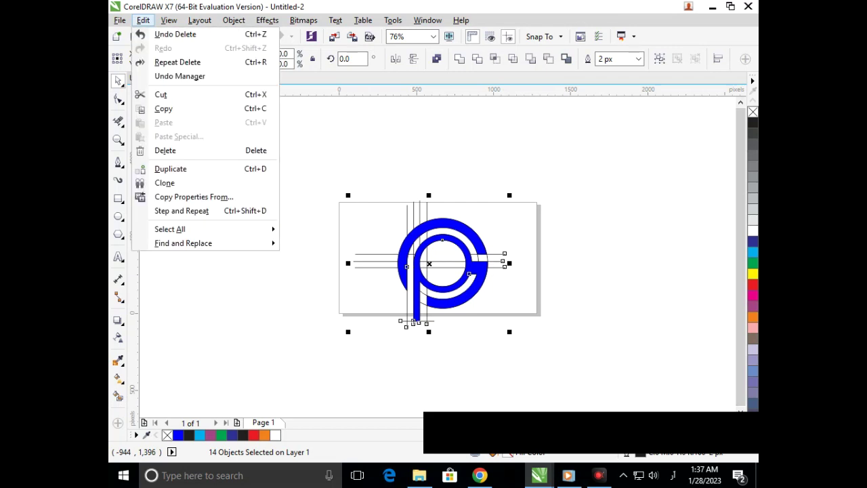
mouse_move(203, 242)
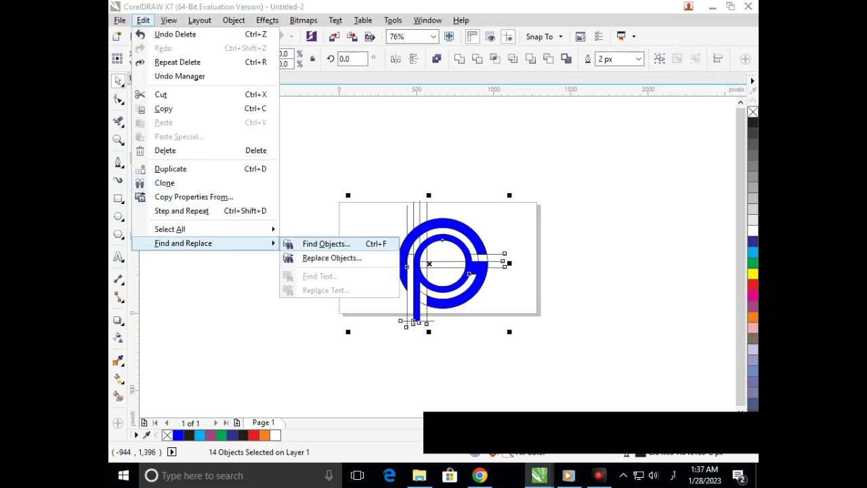
click(326, 243)
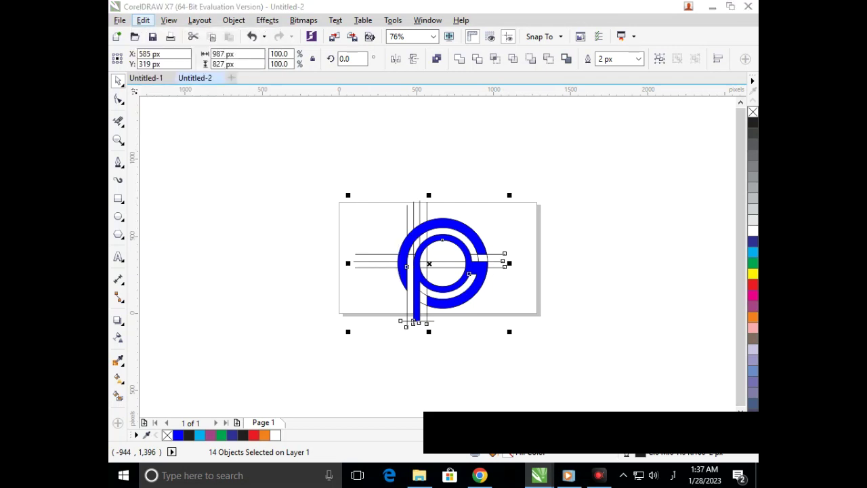
click(471, 347)
drag(407, 102, 599, 60)
click(627, 111)
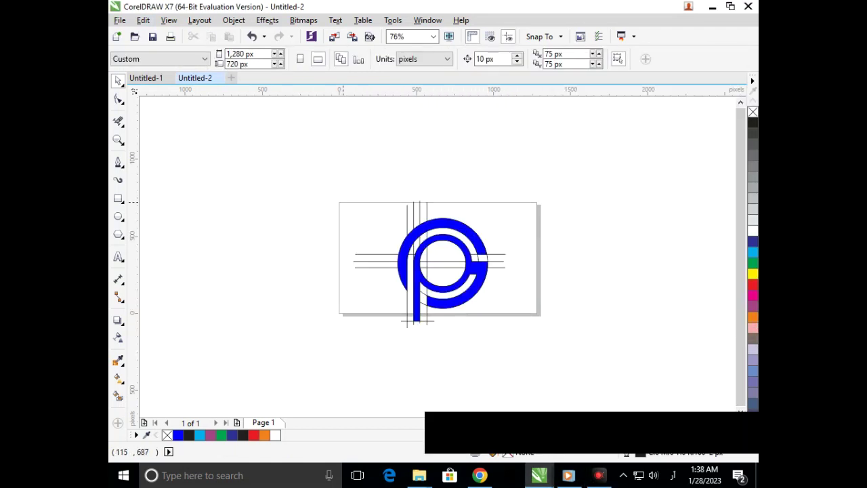
Step: Select all objects in the drawing
drag(271, 174, 600, 344)
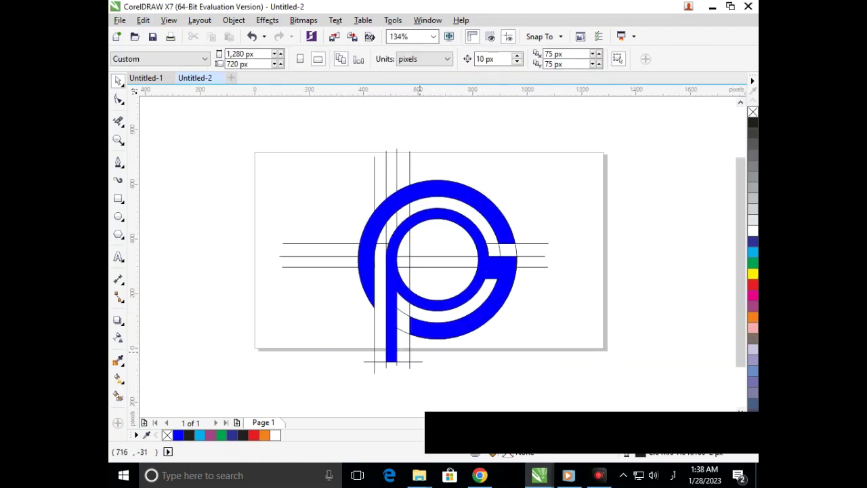
drag(199, 128, 669, 381)
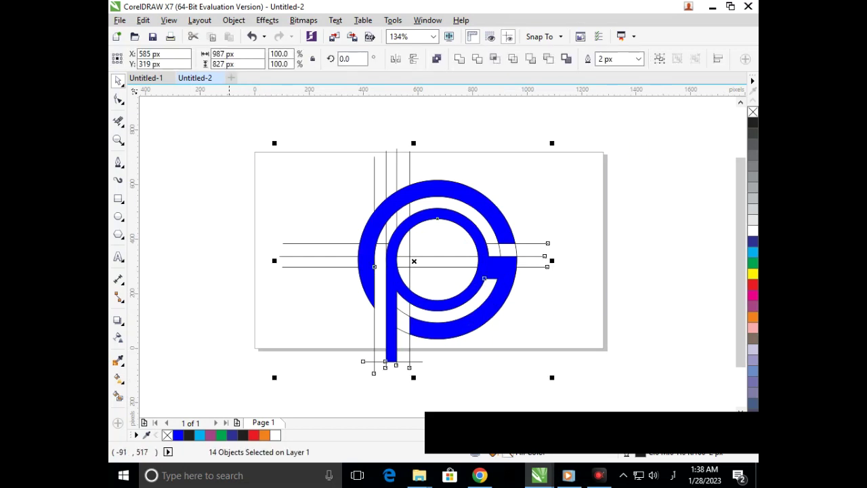
click(143, 21)
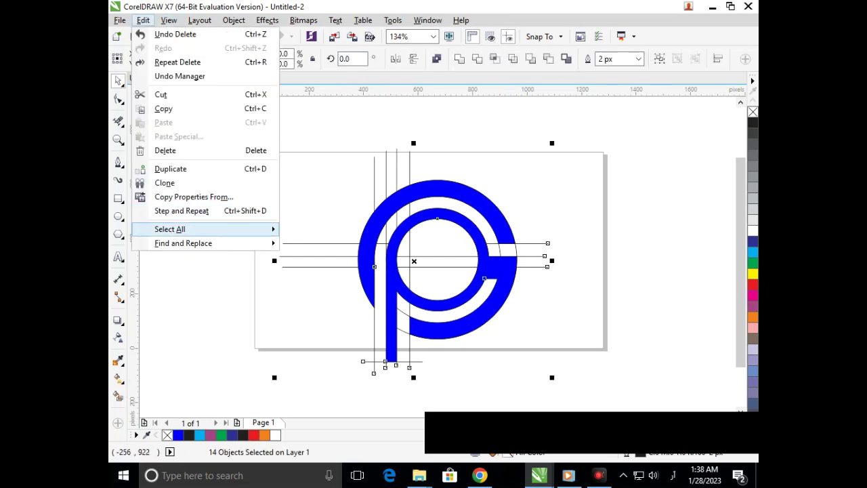
mouse_move(170, 229)
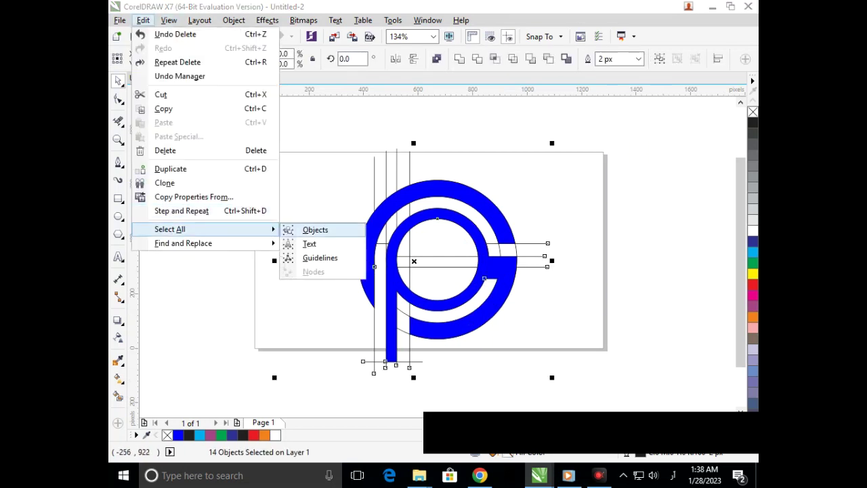
click(315, 230)
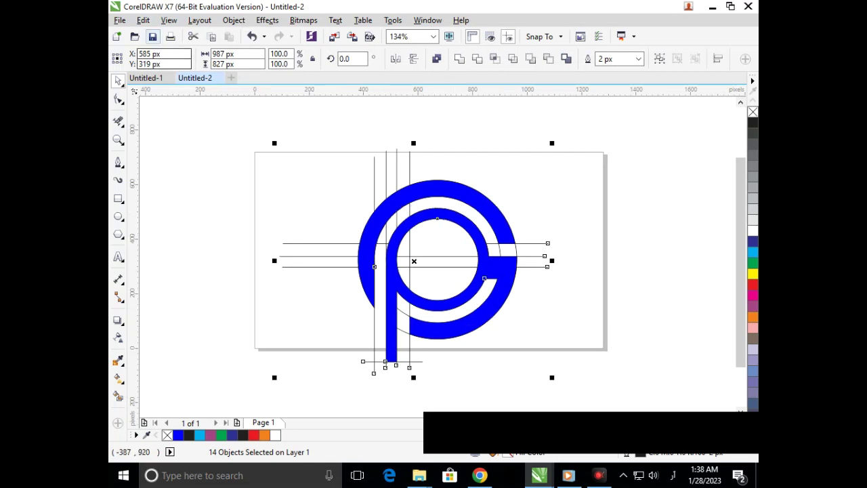
Step: Begin a new Find Wizard object search based on the Uniform Color fill type
click(143, 21)
mouse_move(183, 243)
click(325, 243)
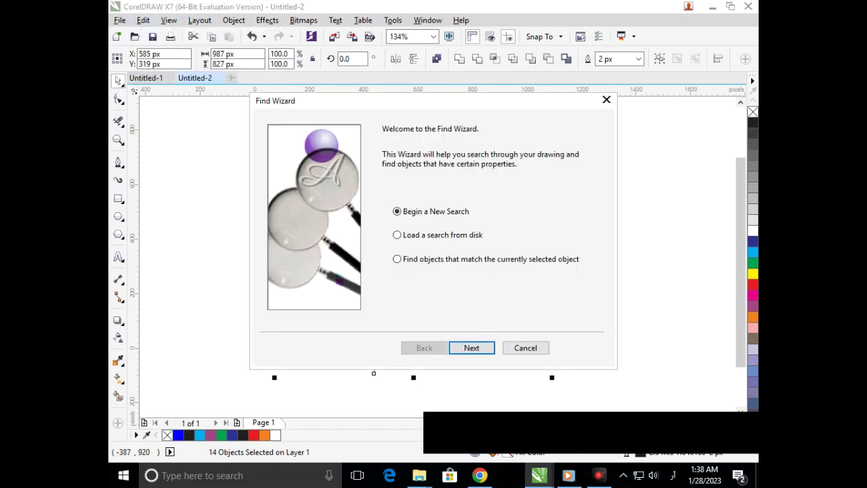
key(Return)
drag(402, 103, 676, 85)
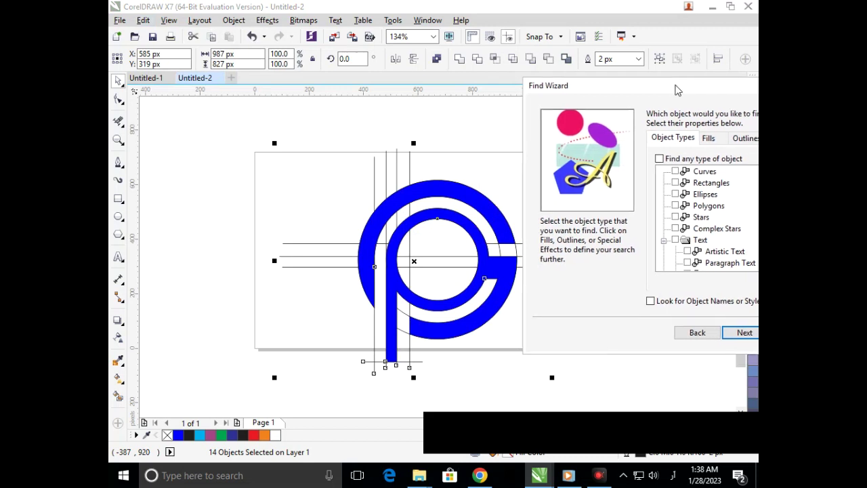
click(711, 136)
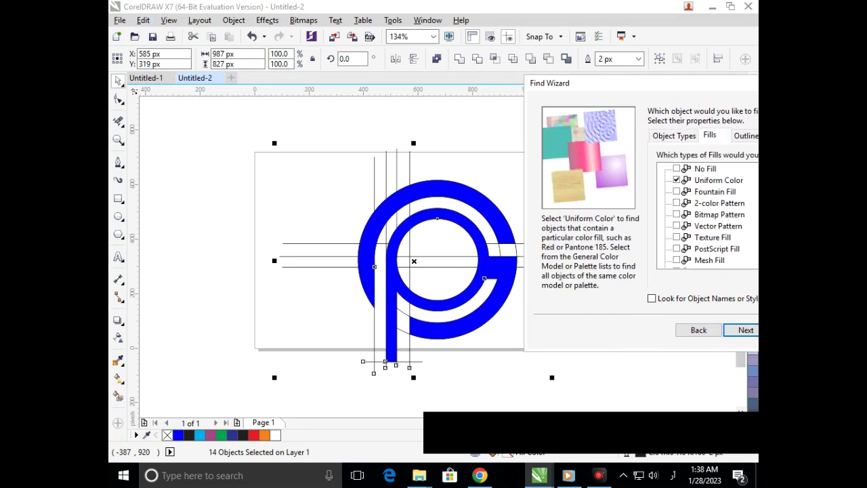
Step: Limit the search to the specific uniform fill colour R:0 G:0 B:255 and select all matching objects
click(745, 330)
click(579, 149)
click(748, 151)
click(742, 174)
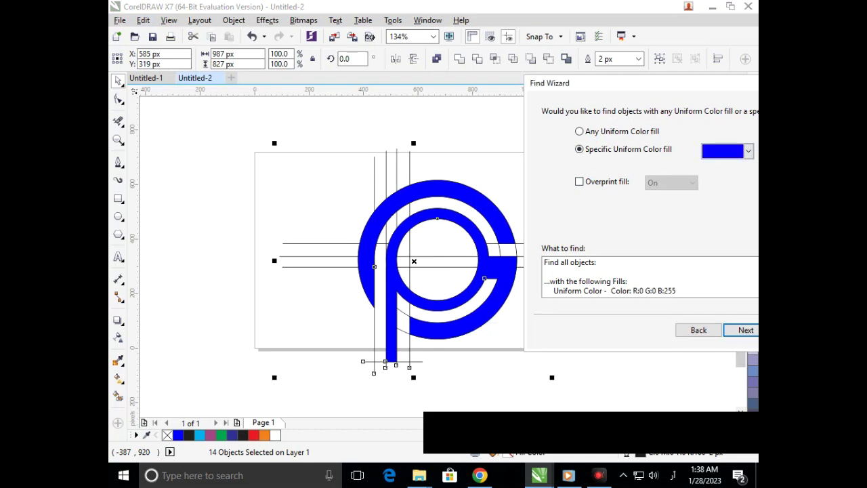
click(745, 330)
click(745, 329)
click(457, 239)
click(547, 217)
Step: Move the selected blue shapes off the page's left side and delete the remaining construction circles and lines
drag(511, 270, 249, 238)
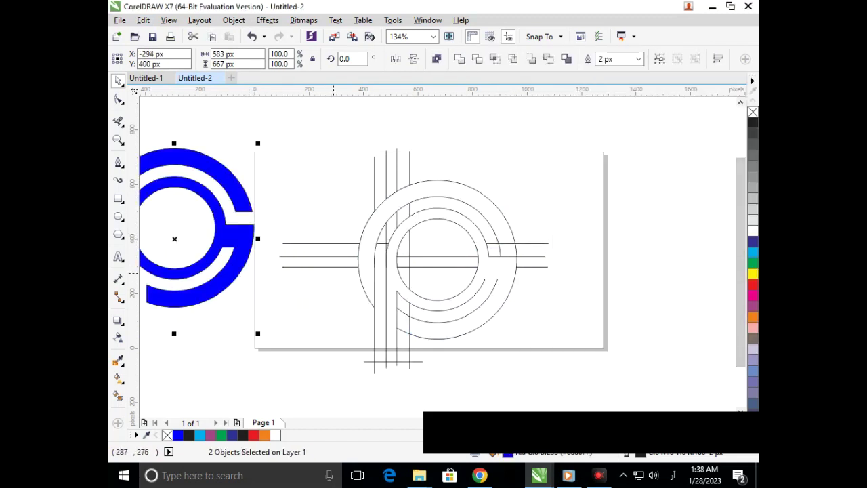
key(F3)
mouse_move(338, 169)
mouse_down()
mouse_move(422, 258)
mouse_move(546, 355)
mouse_up()
key(Delete)
Step: Select both blue logo shapes and move them back onto the page at about X 650 px, Y 329 px
drag(359, 308, 156, 158)
drag(308, 281, 439, 292)
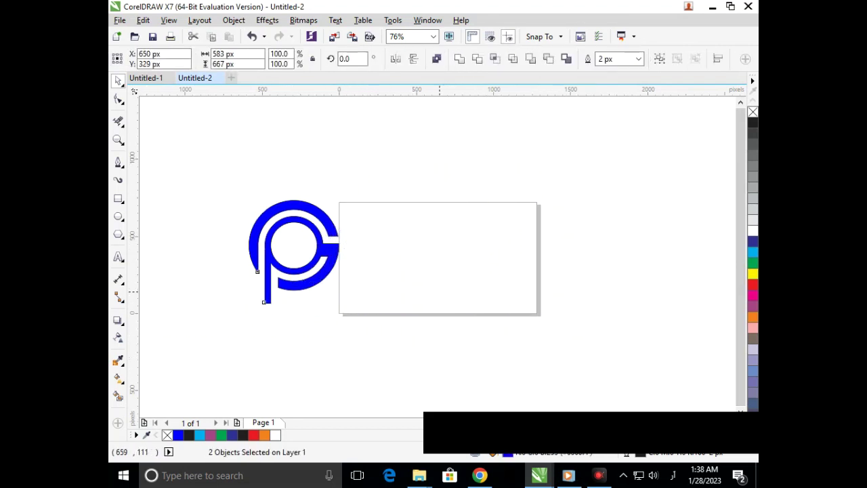
click(363, 250)
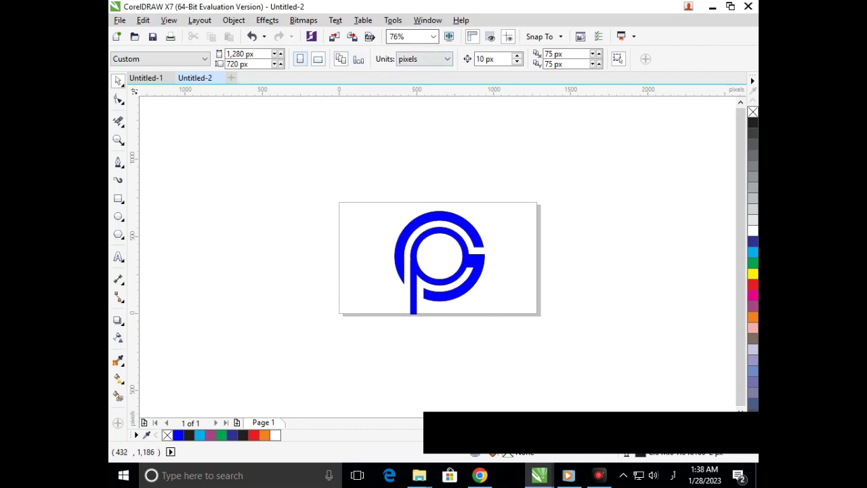
Step: Switch the page to portrait orientation and scale the logo down slightly
click(300, 59)
drag(363, 165, 560, 360)
drag(321, 175, 522, 398)
drag(342, 348, 351, 338)
click(629, 382)
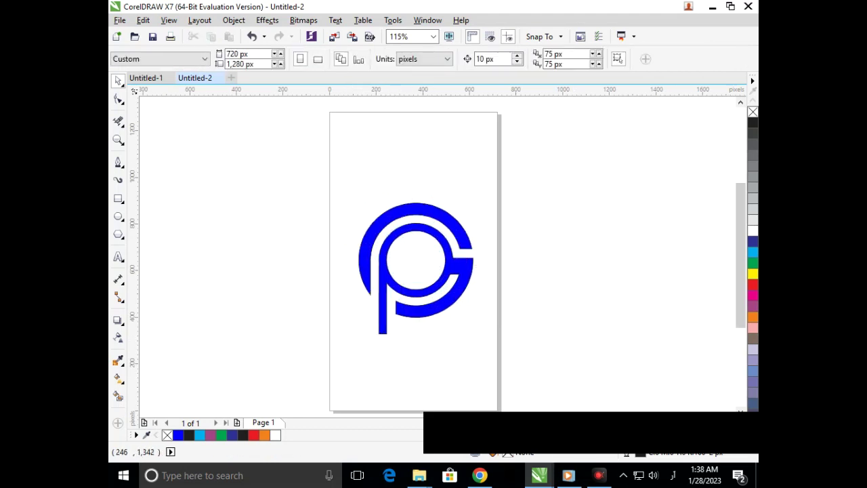
Step: Set the page back to landscape orientation and shift the logo slightly up and to the left
click(318, 59)
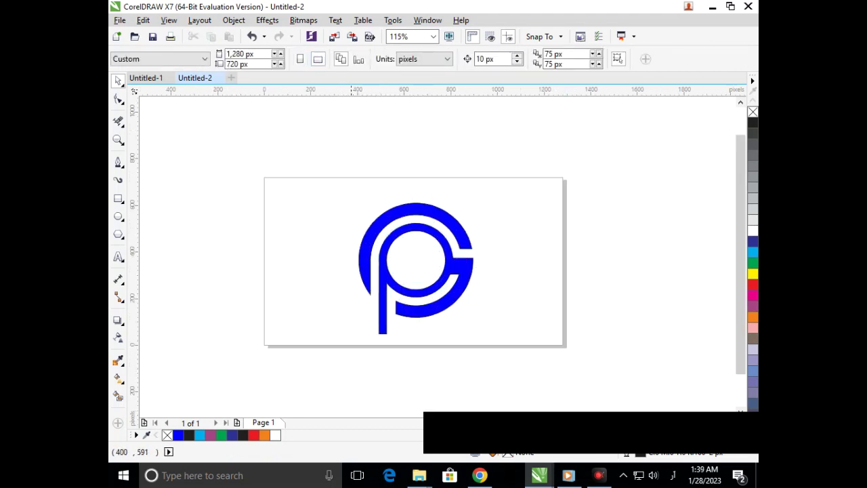
drag(505, 370, 505, 371)
drag(411, 312, 405, 304)
click(455, 379)
drag(381, 278, 613, 380)
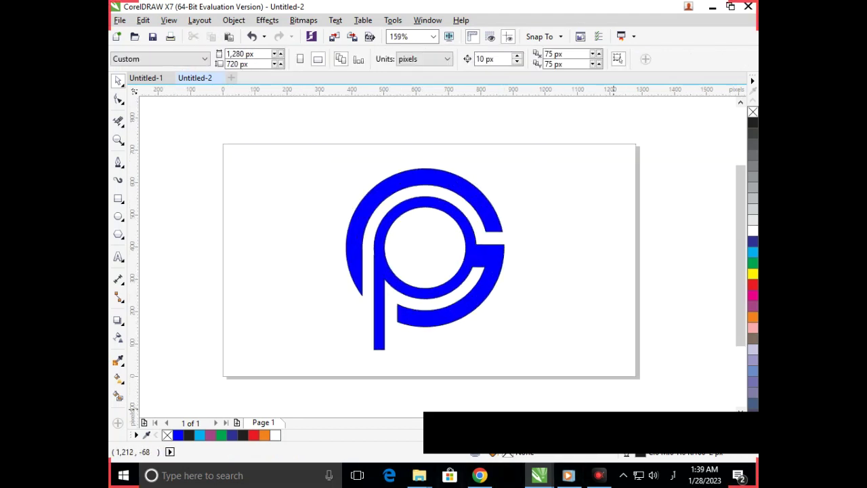